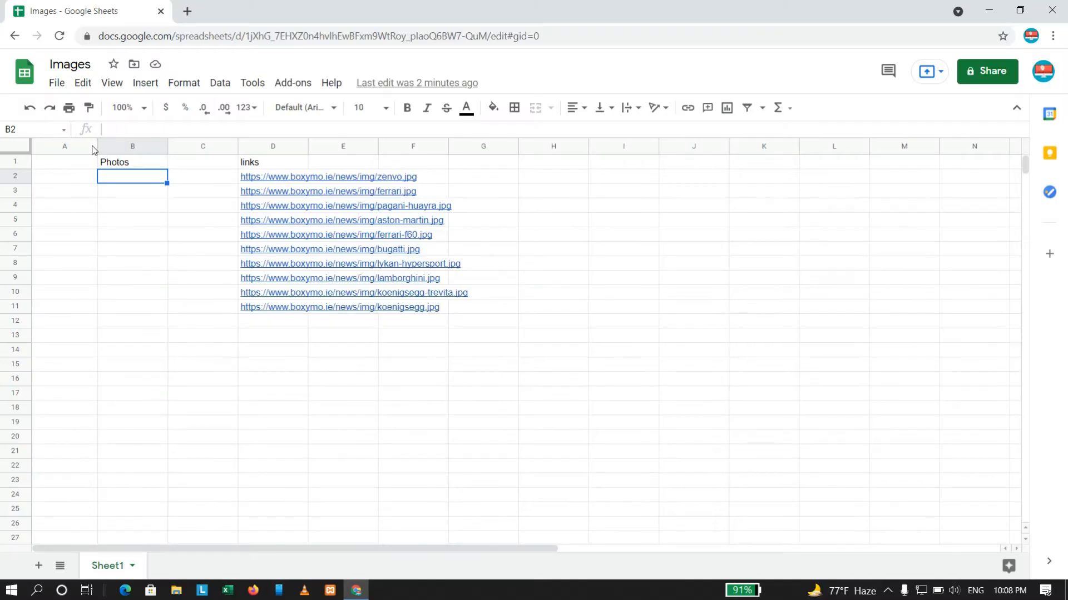
# Start an IMAGE formula in cell B2 that takes the link in D2 as its URL.
pyautogui.write('=')
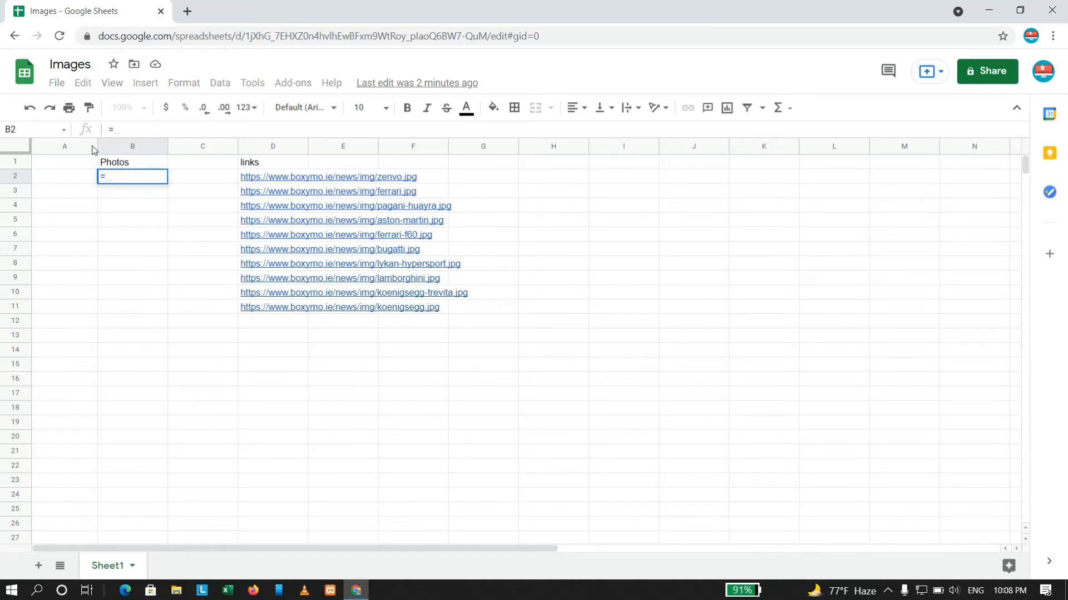
pyautogui.write('image')
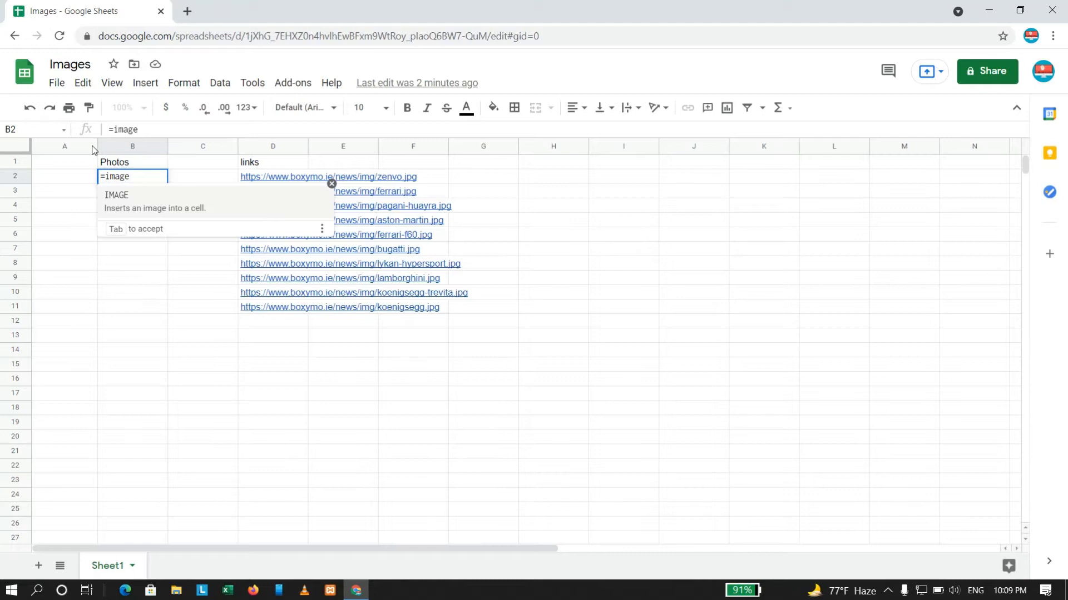
pyautogui.press('Tab')
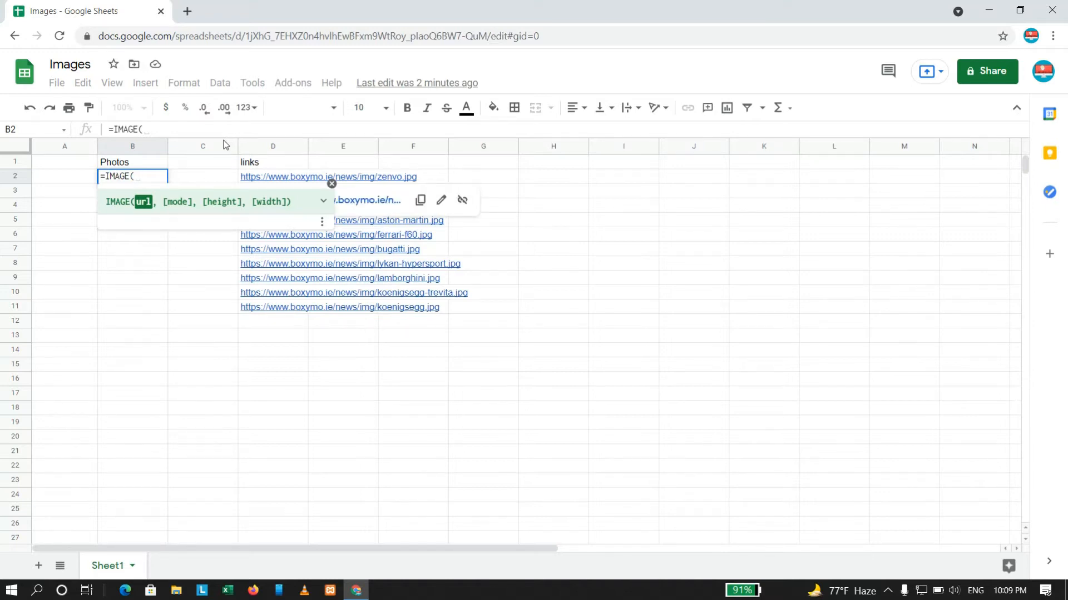
pyautogui.press('Right')
pyautogui.press('Right')
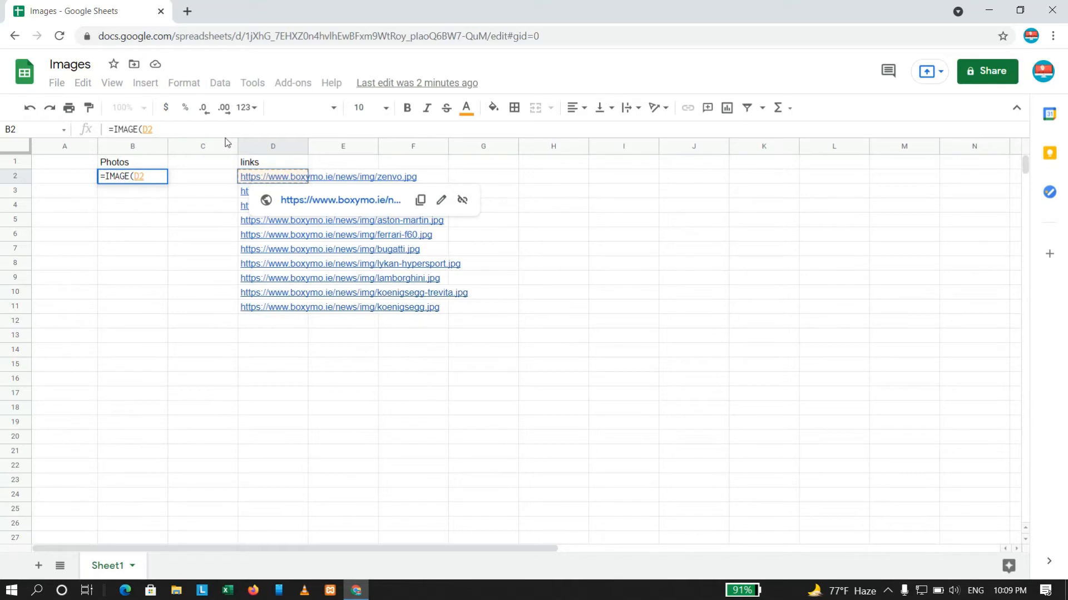
pyautogui.write(',')
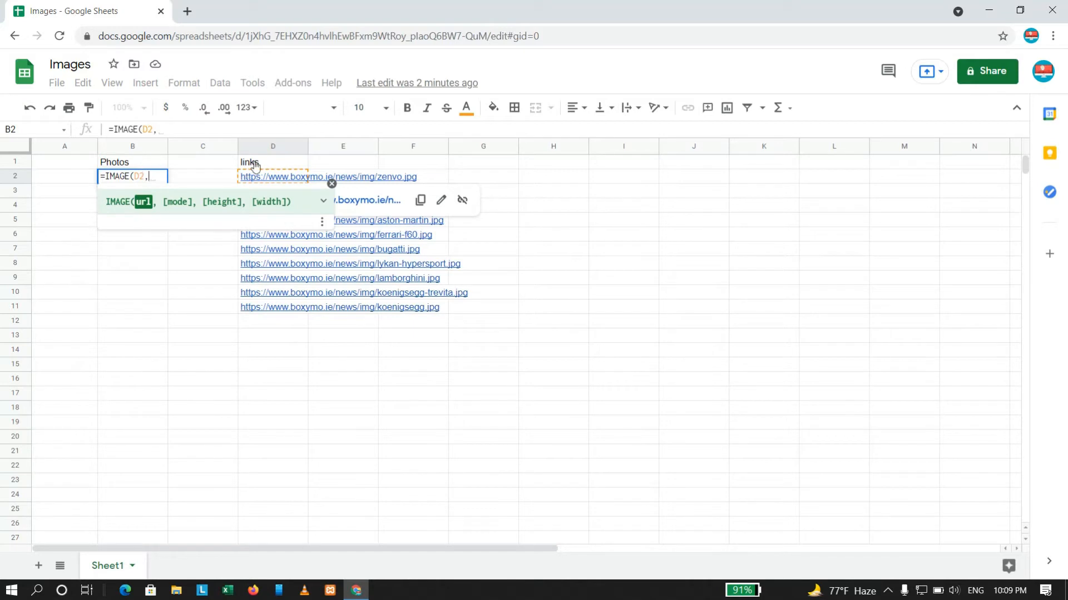
# Complete the B2 image formula with sizing mode 4, a height of 200 and a width of 200.
pyautogui.click(323, 201)
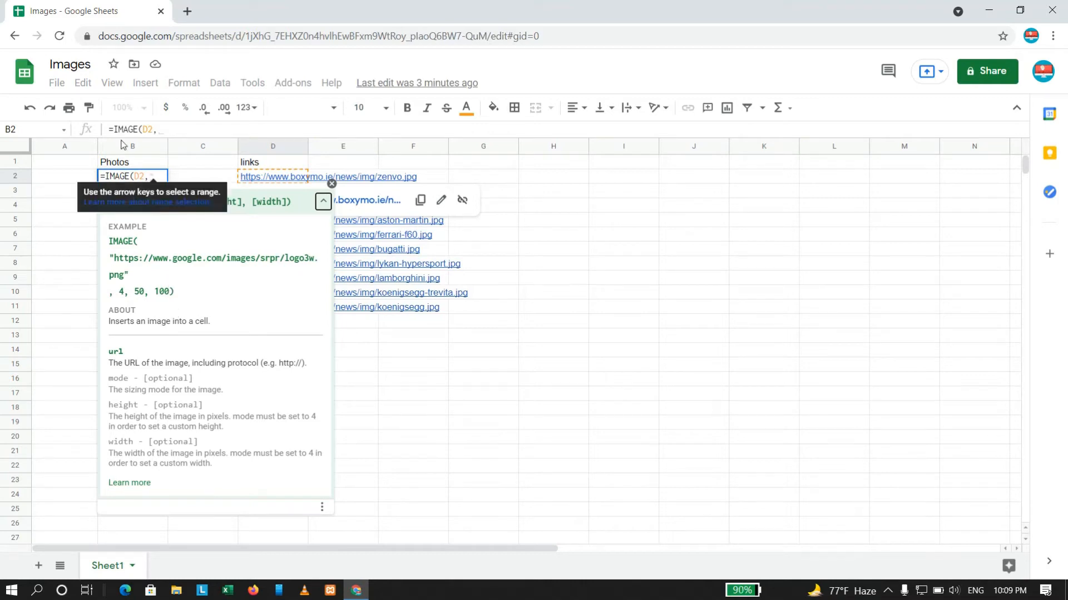
pyautogui.write('4')
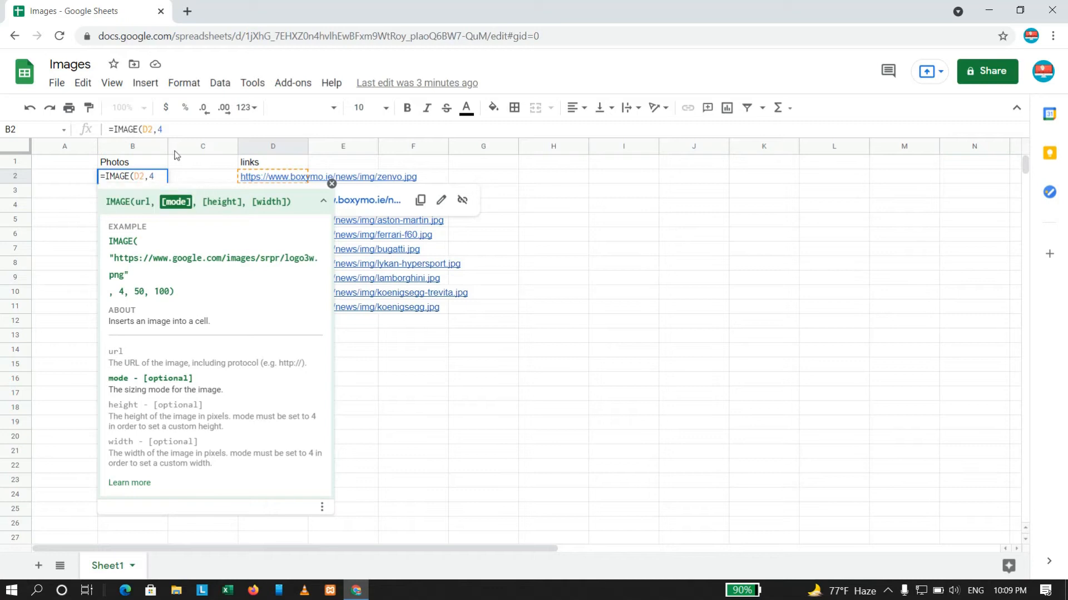
pyautogui.write(',')
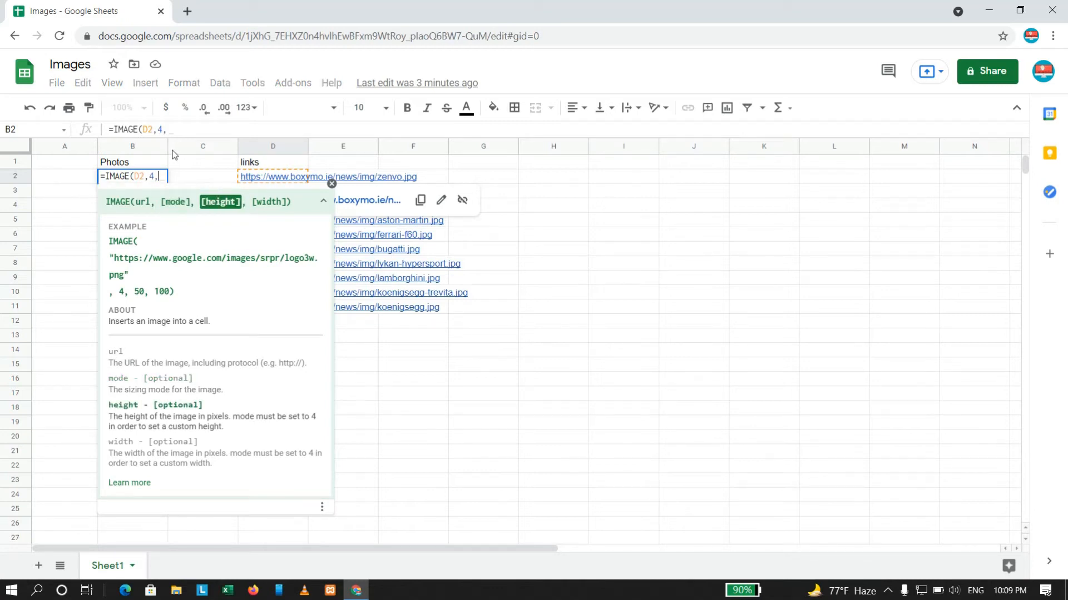
pyautogui.write('200')
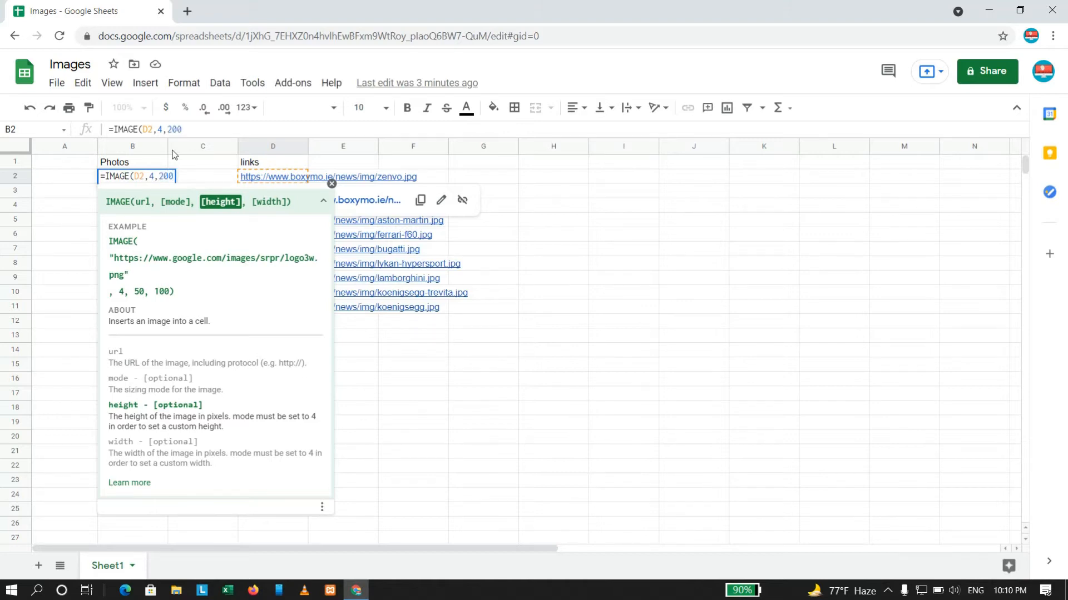
pyautogui.write(',')
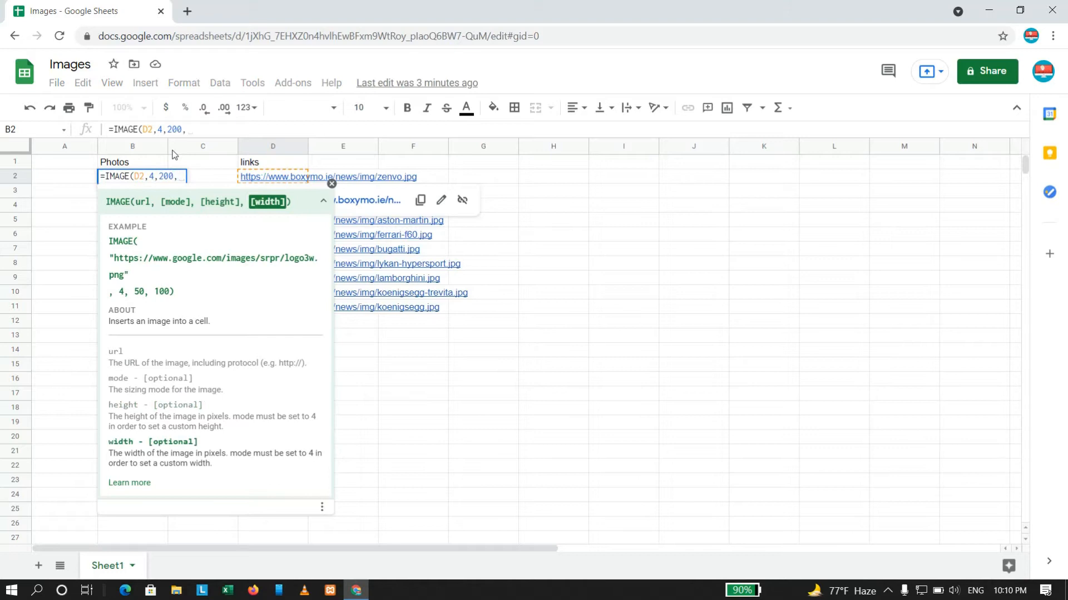
pyautogui.write('200')
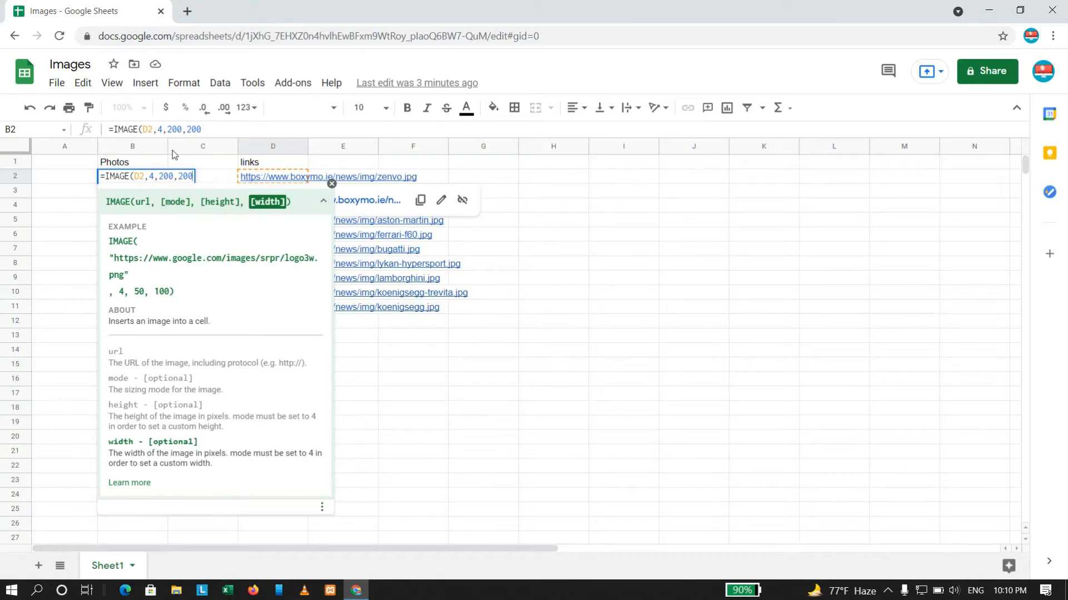
pyautogui.write(')')
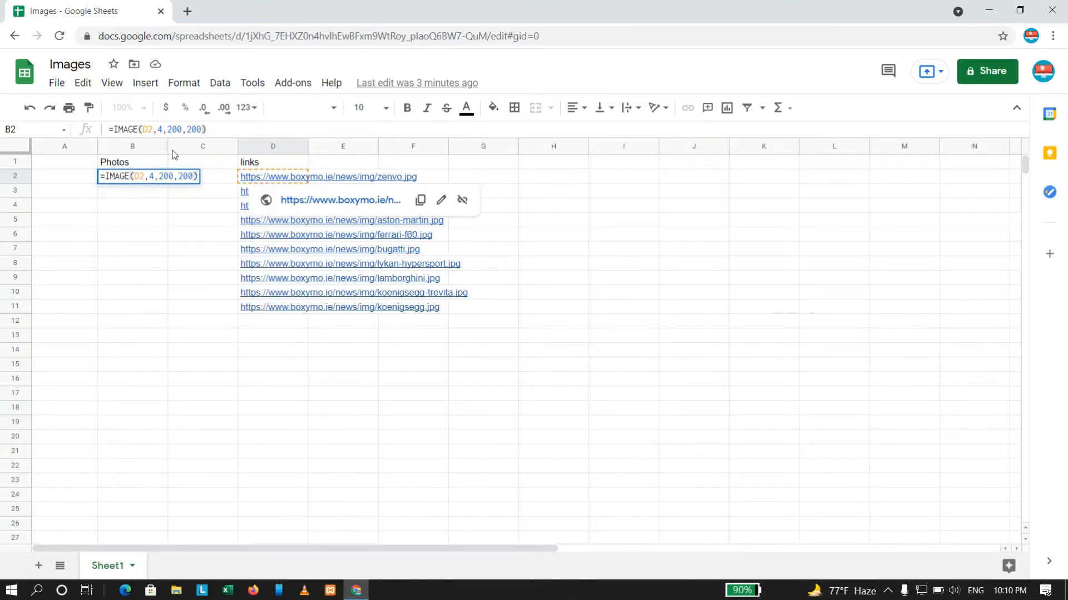
pyautogui.press('Return')
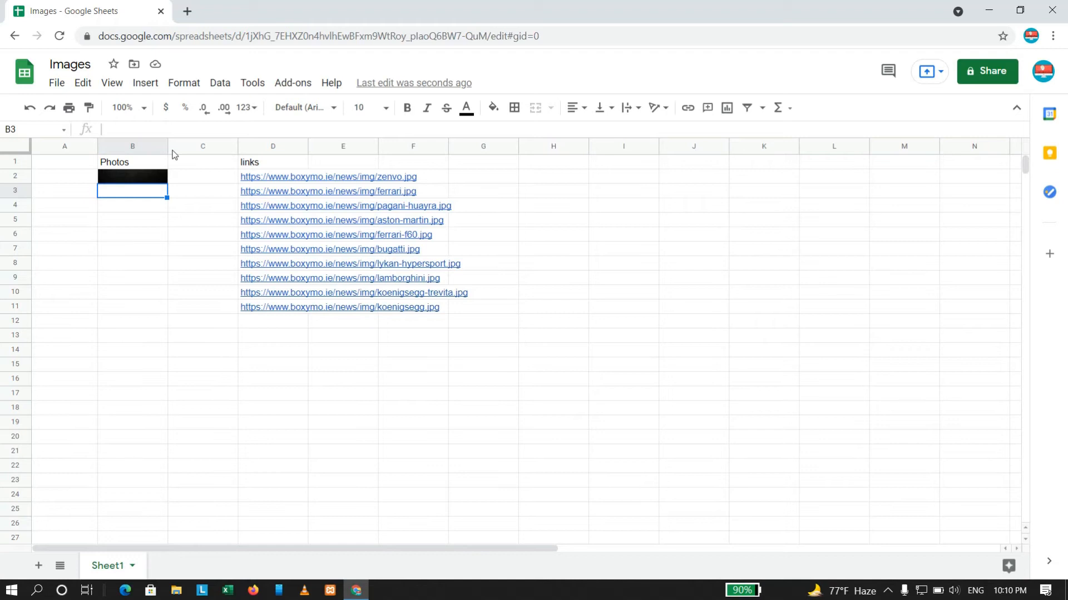
# Fill the image formula from B2 down through B11 in the Photos column.
pyautogui.press('Down')
pyautogui.press('Down')
pyautogui.press('Down')
pyautogui.press('Down')
pyautogui.press('Down')
pyautogui.press('Down')
pyautogui.press('Down')
pyautogui.press('Down')
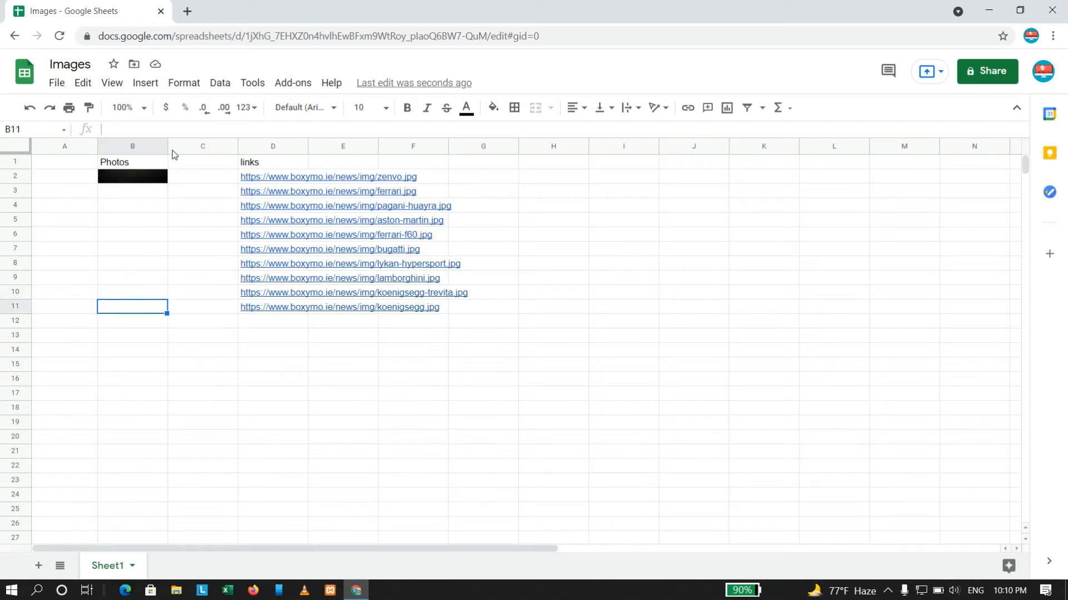
pyautogui.hotkey('ctrl', 'shift', 'Up')
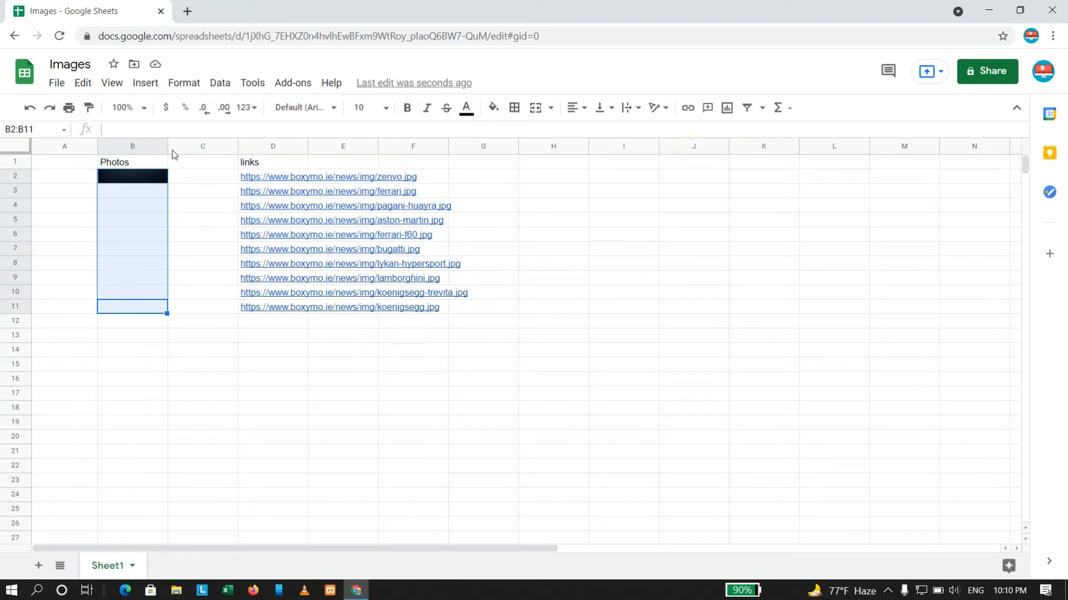
pyautogui.hotkey('ctrl', 'd')
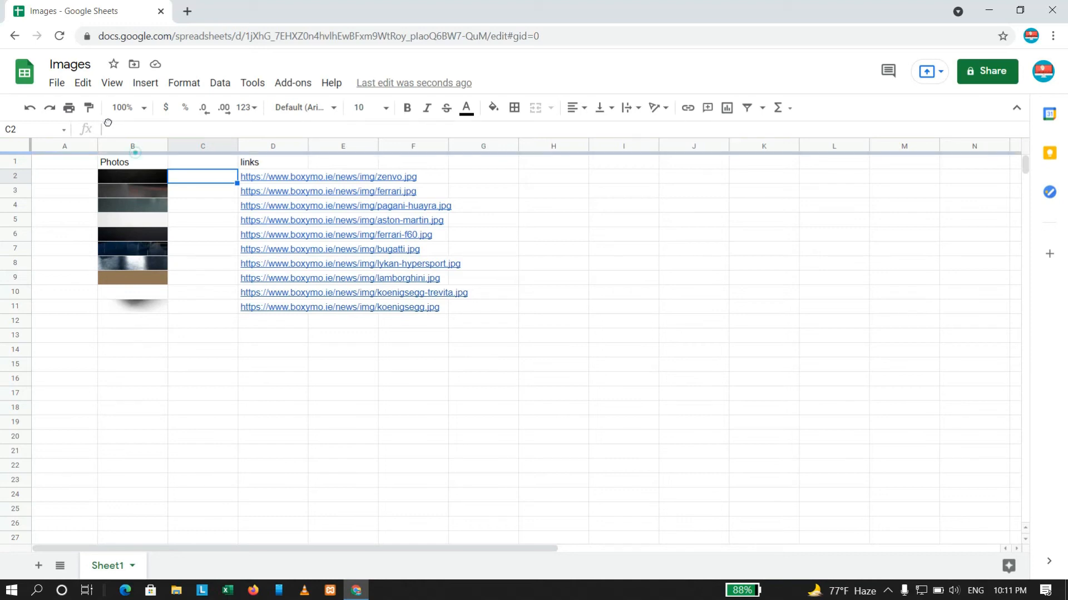
# Set the width of column B to 200 pixels.
pyautogui.click(136, 143)
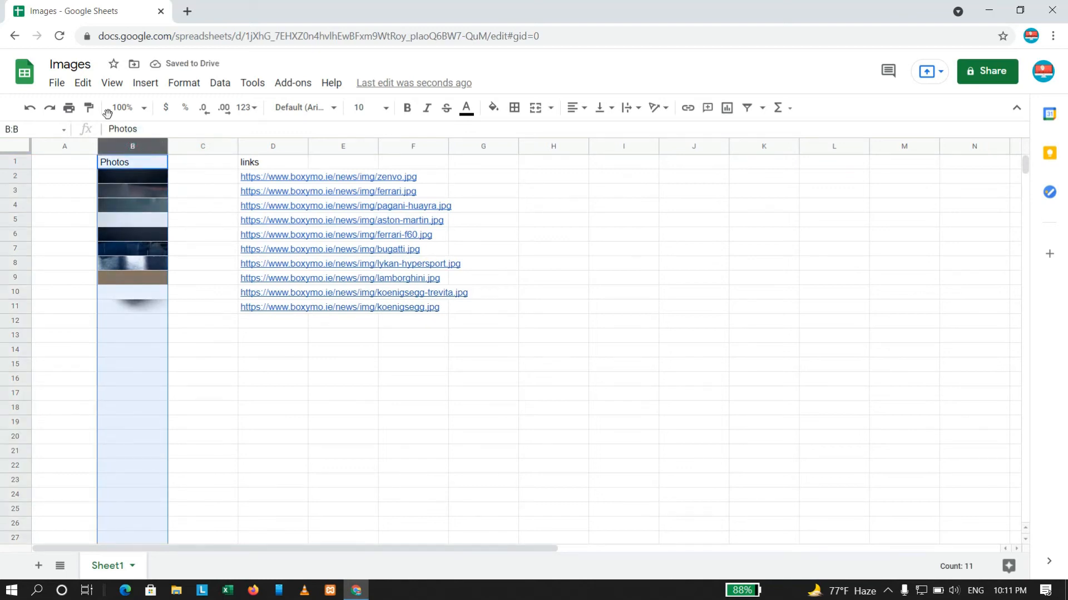
pyautogui.rightClick(135, 146)
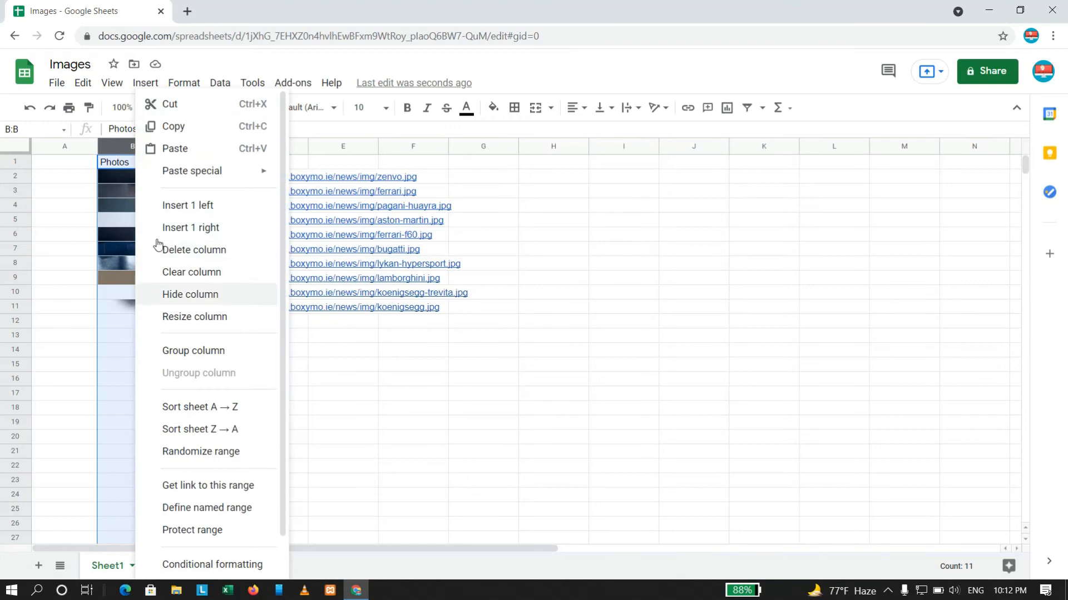
pyautogui.click(197, 318)
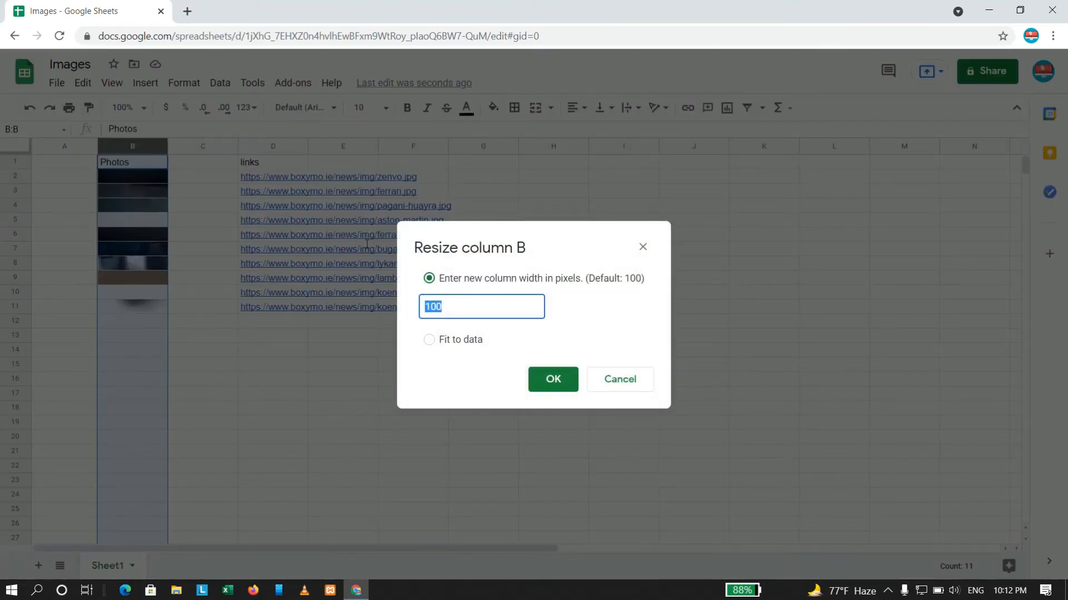
pyautogui.write('200')
pyautogui.click(545, 378)
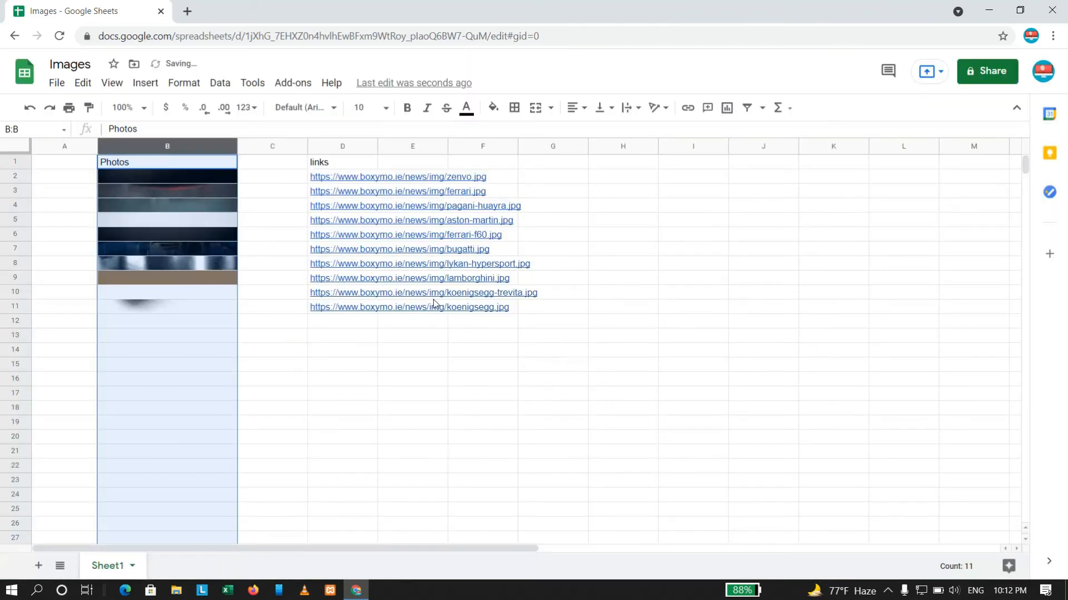
# Set the height of rows 2 to 11 to 200 pixels.
pyautogui.click(15, 177)
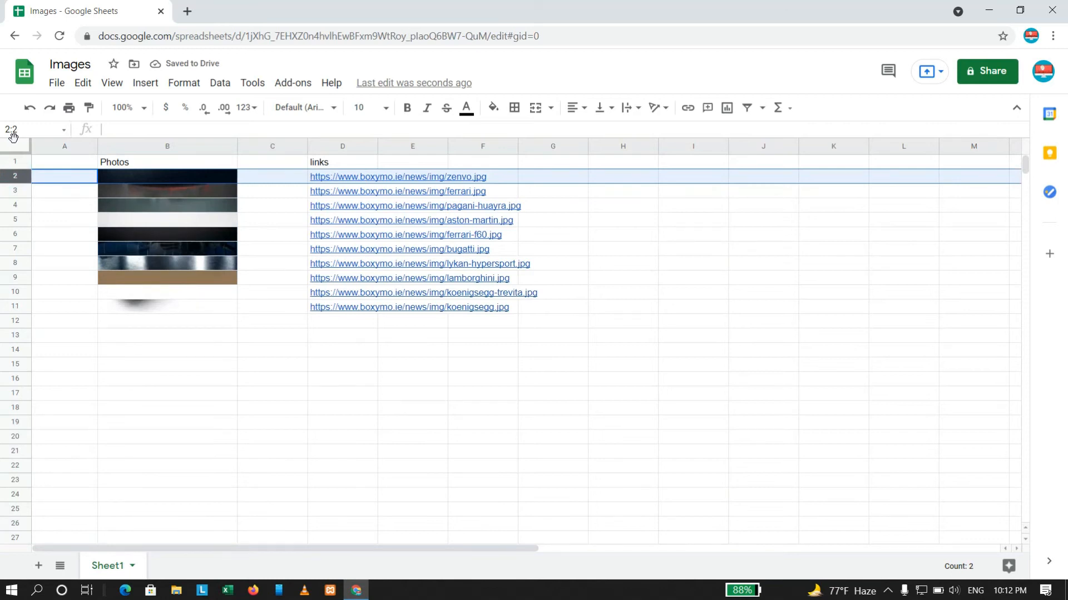
pyautogui.hotkey('shift', 'Down')
pyautogui.hotkey('shift', 'Down')
pyautogui.hotkey('shift', 'Down')
pyautogui.hotkey('shift', 'Down')
pyautogui.hotkey('shift', 'Down')
pyautogui.hotkey('shift', 'Down')
pyautogui.hotkey('shift', 'Down')
pyautogui.hotkey('shift', 'Down')
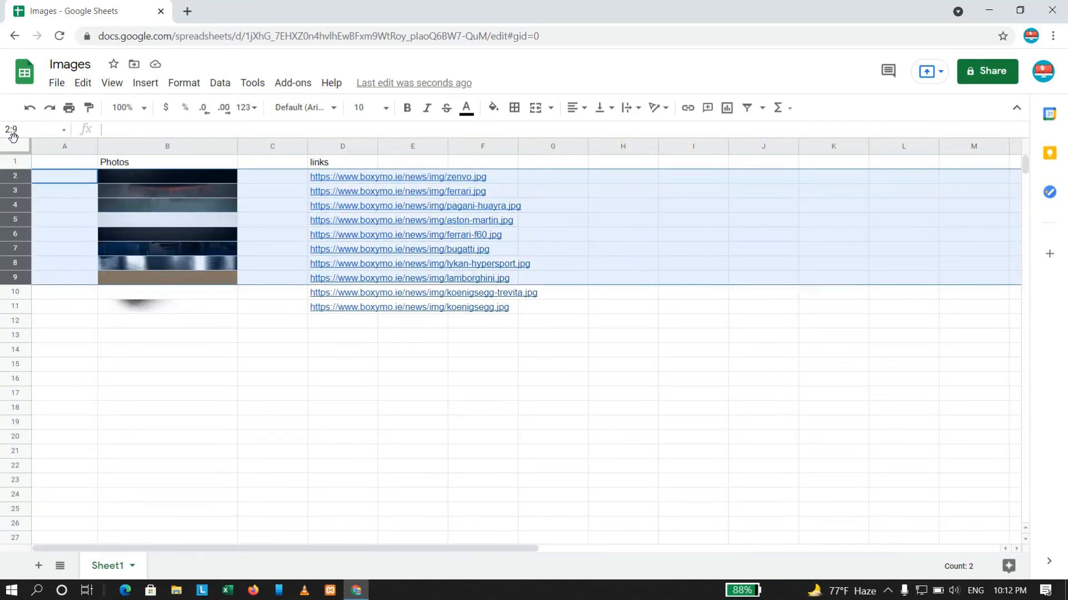
pyautogui.hotkey('shift', 'Down')
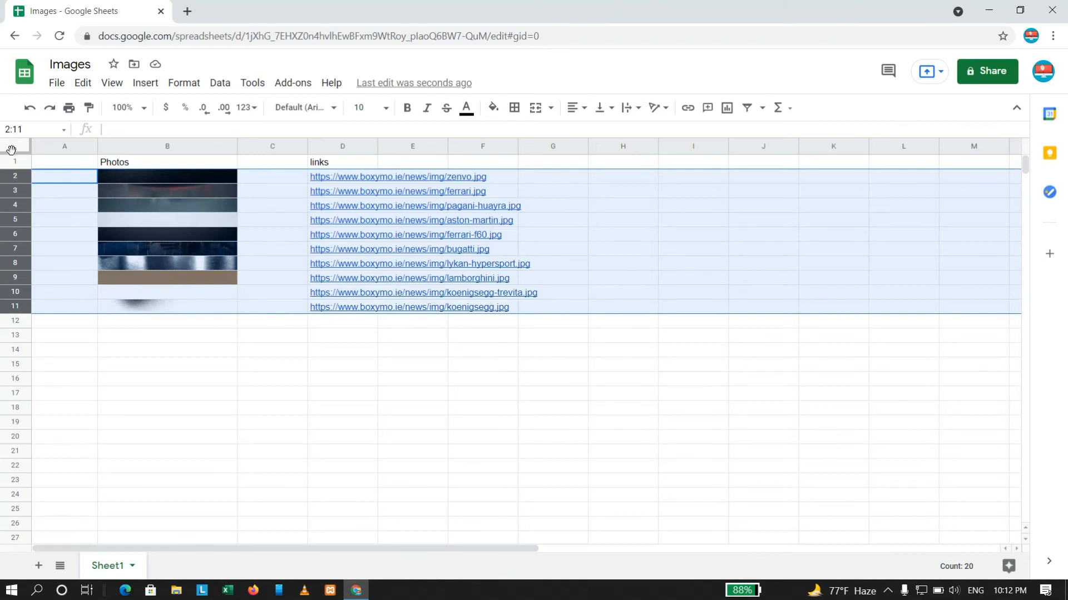
pyautogui.rightClick(15, 184)
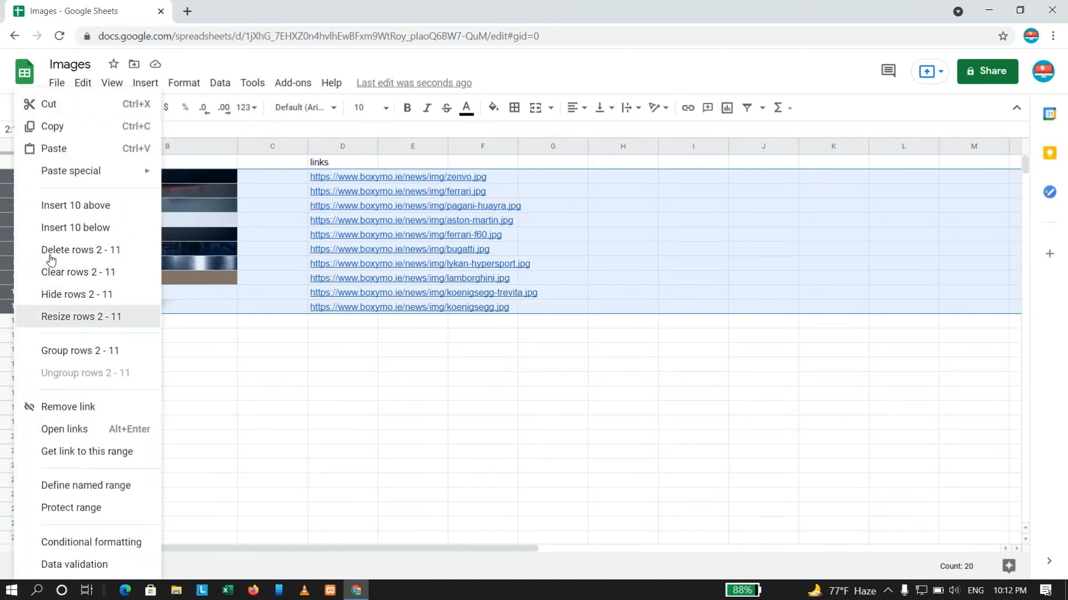
pyautogui.click(67, 317)
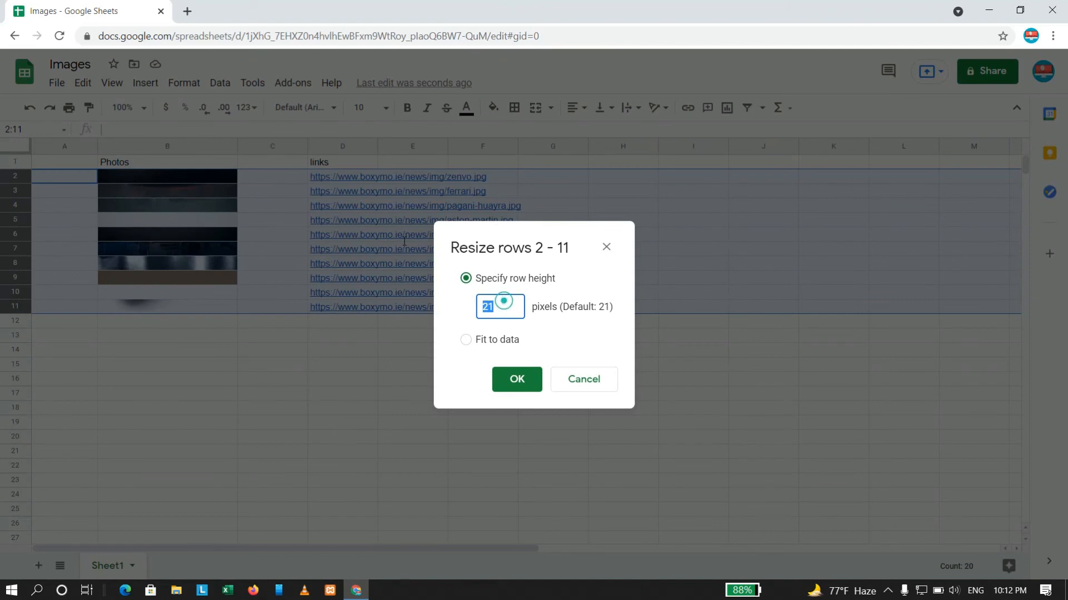
pyautogui.write('200')
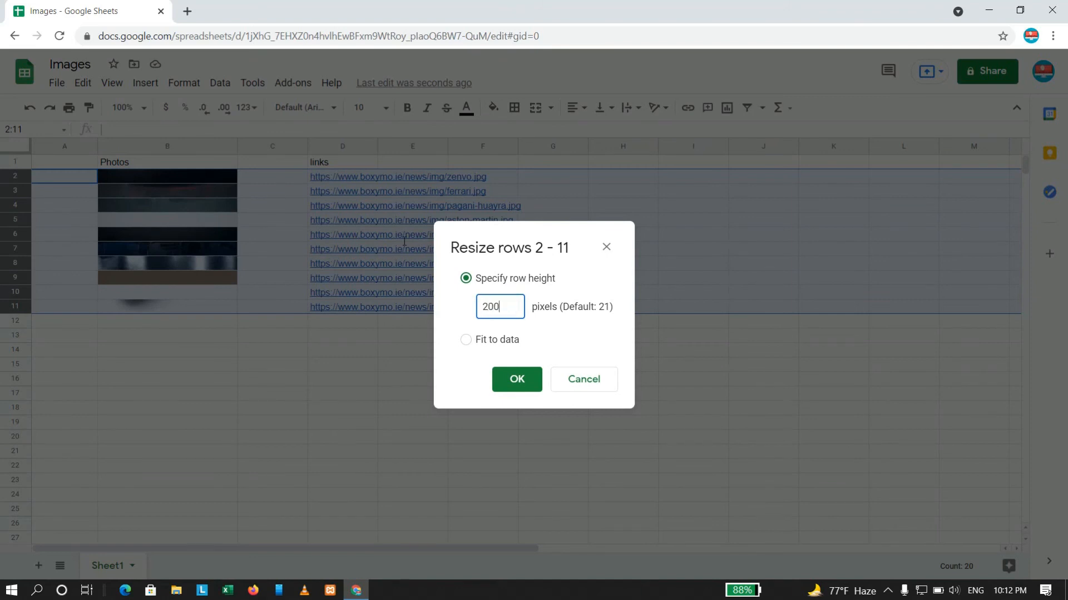
pyautogui.press('Return')
pyautogui.click(412, 311)
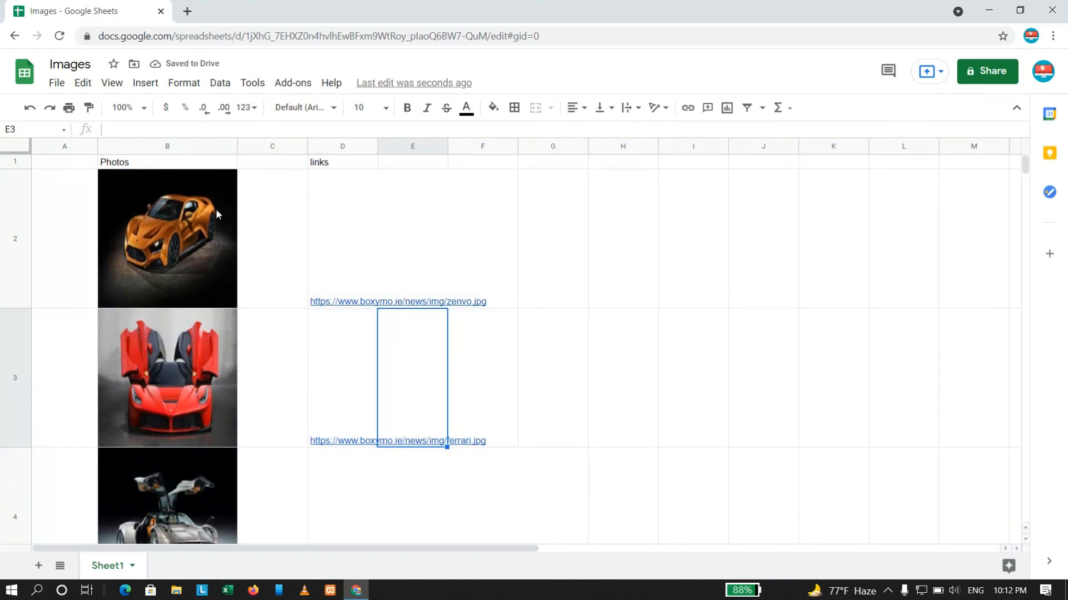
# Examine the car images in the Photos column and the formula behind the image in B2.
pyautogui.click(269, 260)
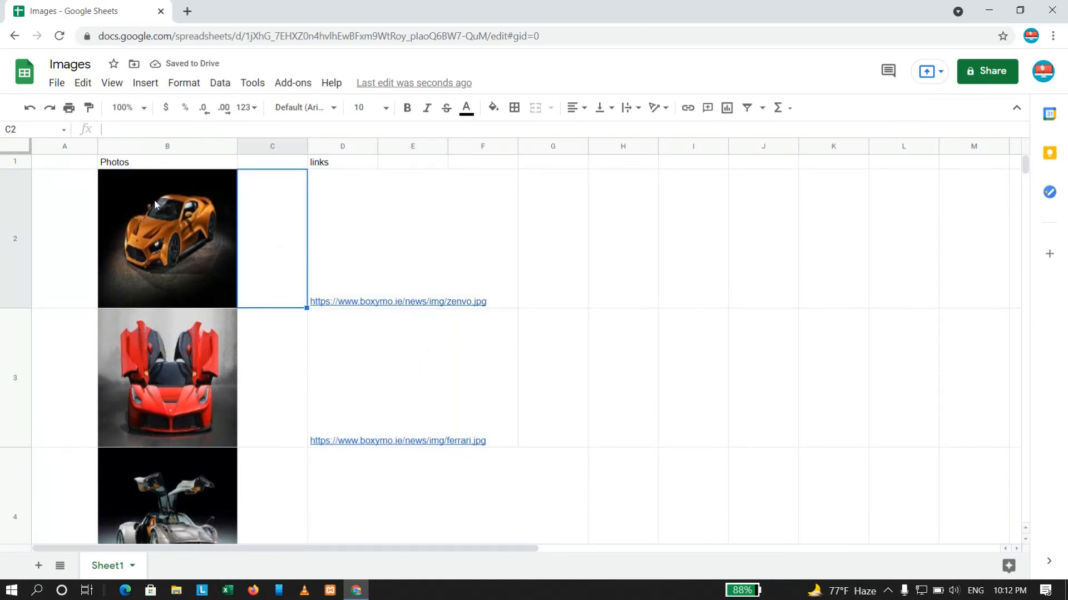
pyautogui.scroll(-20, 155, 199)
pyautogui.scroll(19, 155, 199)
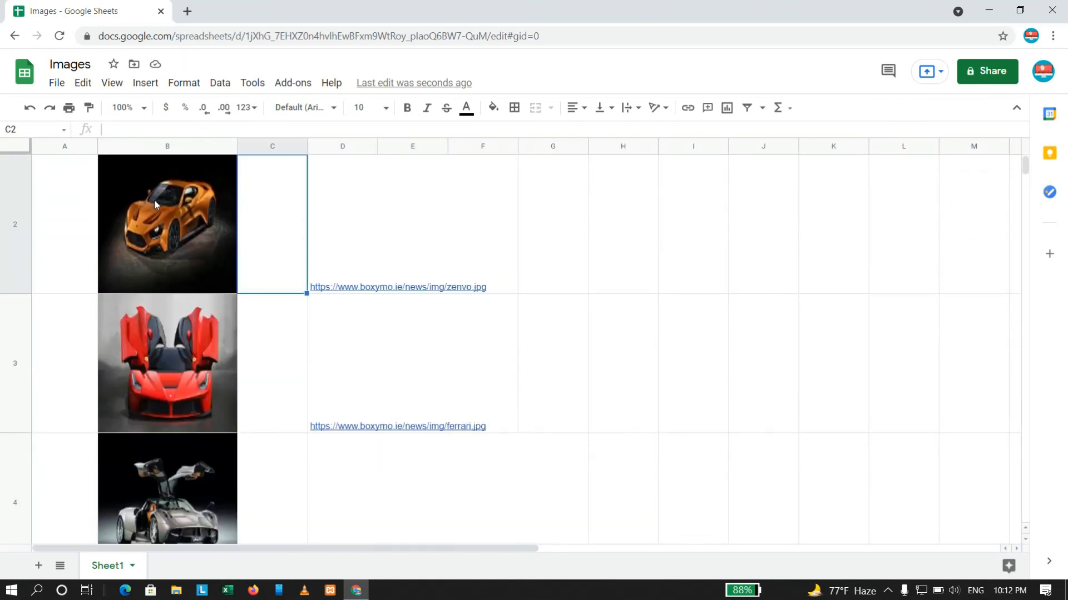
pyautogui.scroll(1, 154, 199)
pyautogui.click(185, 262)
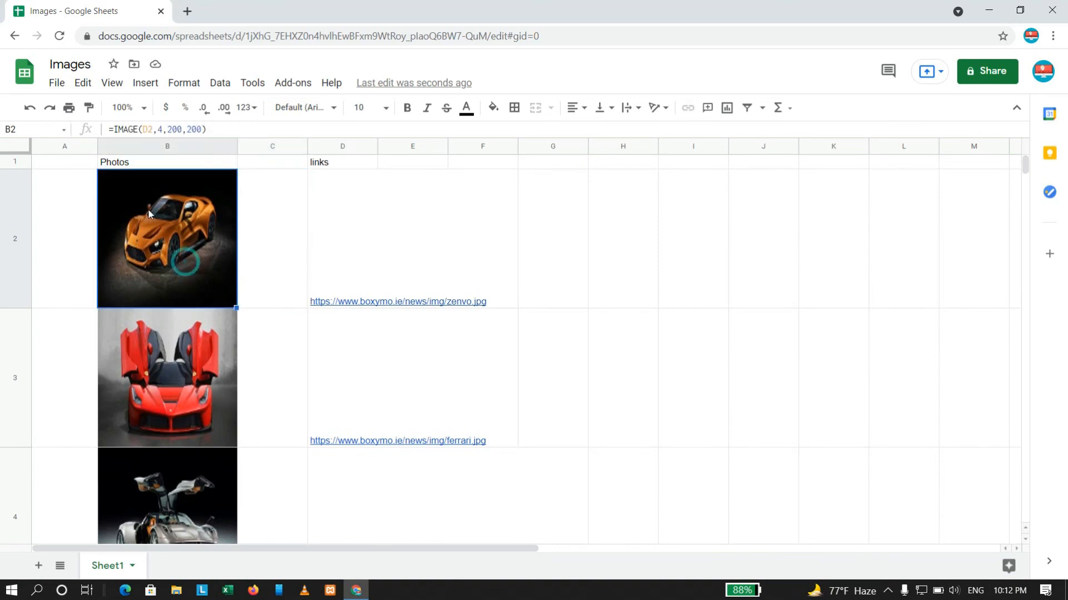
pyautogui.click(270, 259)
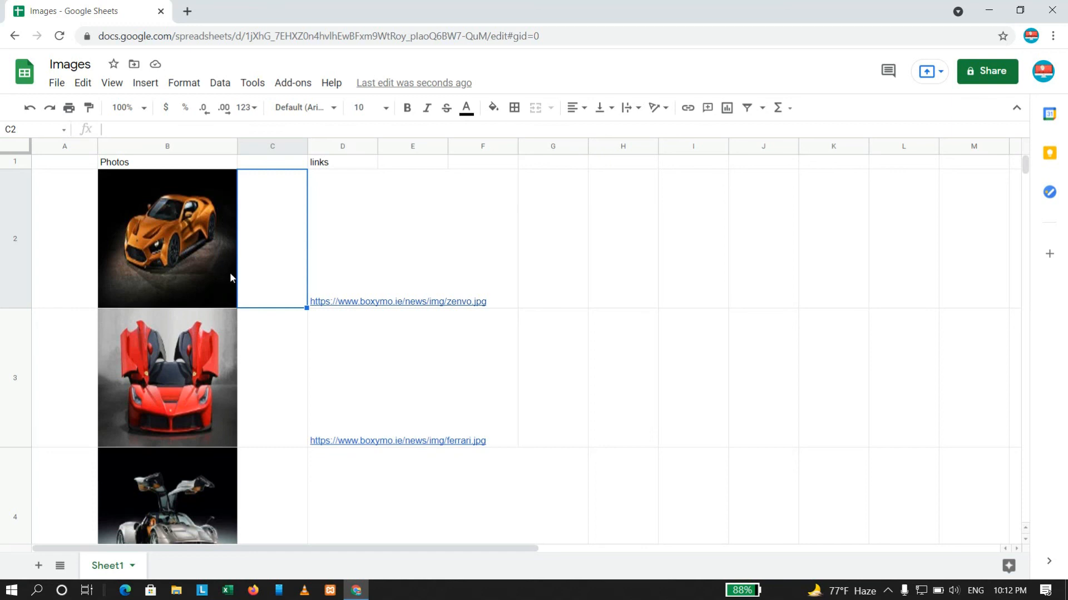
pyautogui.click(281, 371)
pyautogui.scroll(-5, 226, 300)
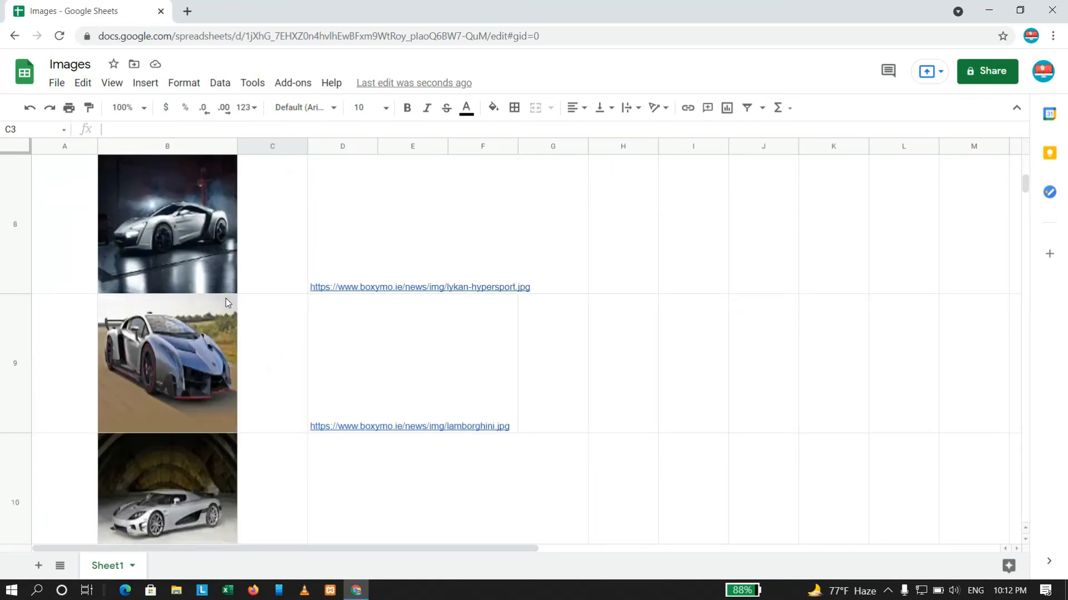
pyautogui.scroll(5, 226, 303)
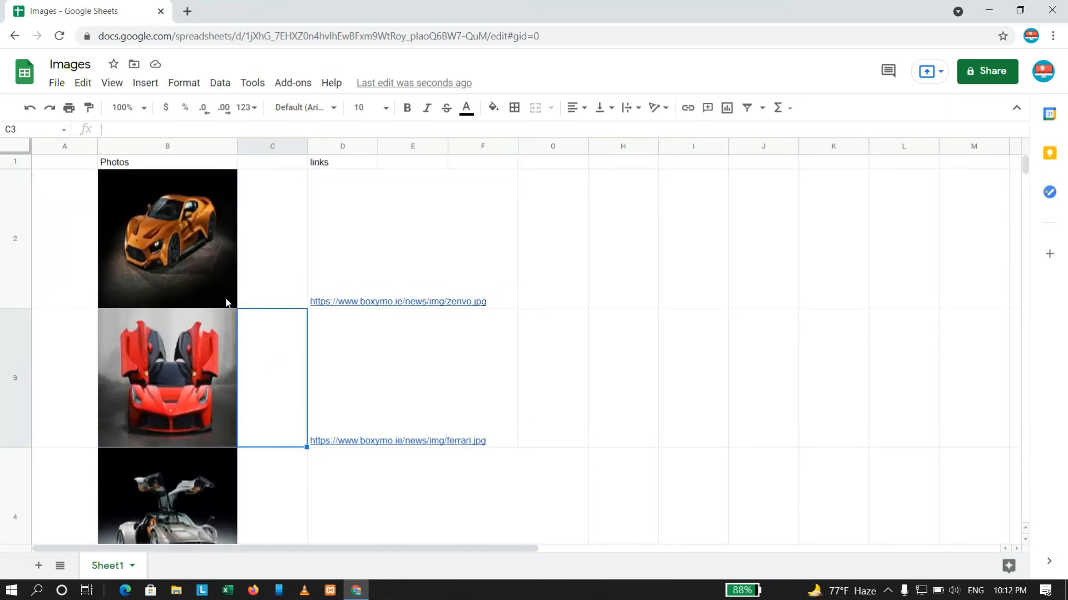